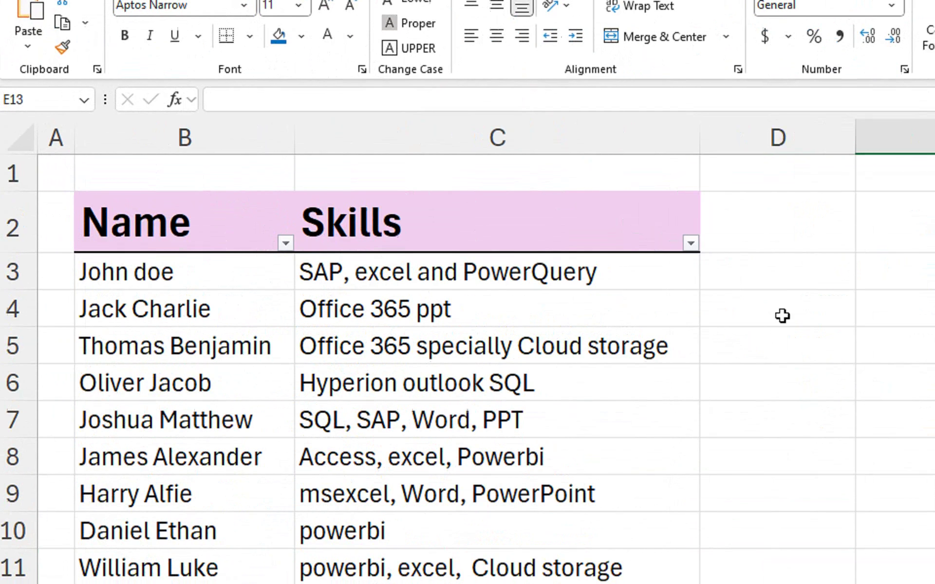
Delete the blank columns D and E between the Skills table and the Before/After list.
{"action": "left_click_drag", "start_coordinate": [804, 150], "coordinate": [593, 152]}
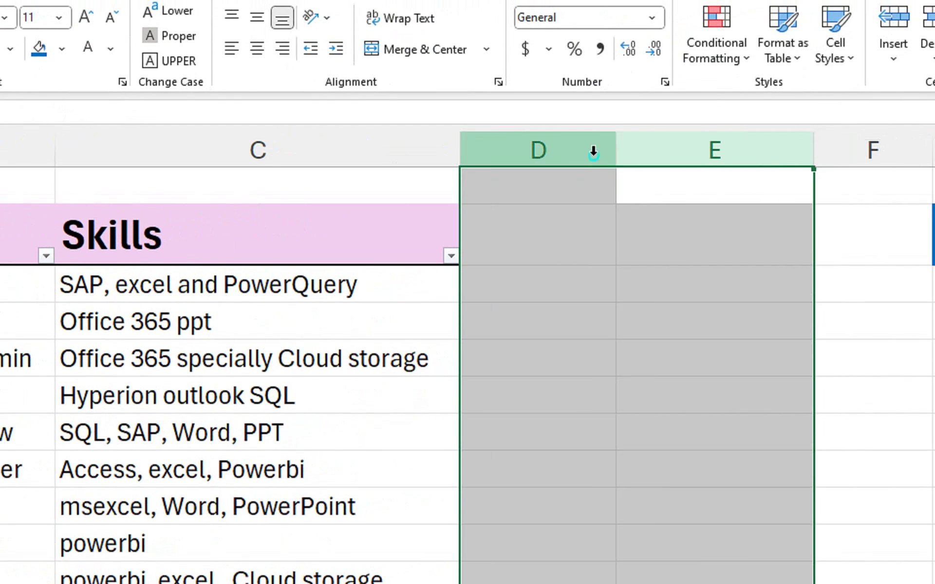
{"action": "right_click", "coordinate": [594, 152]}
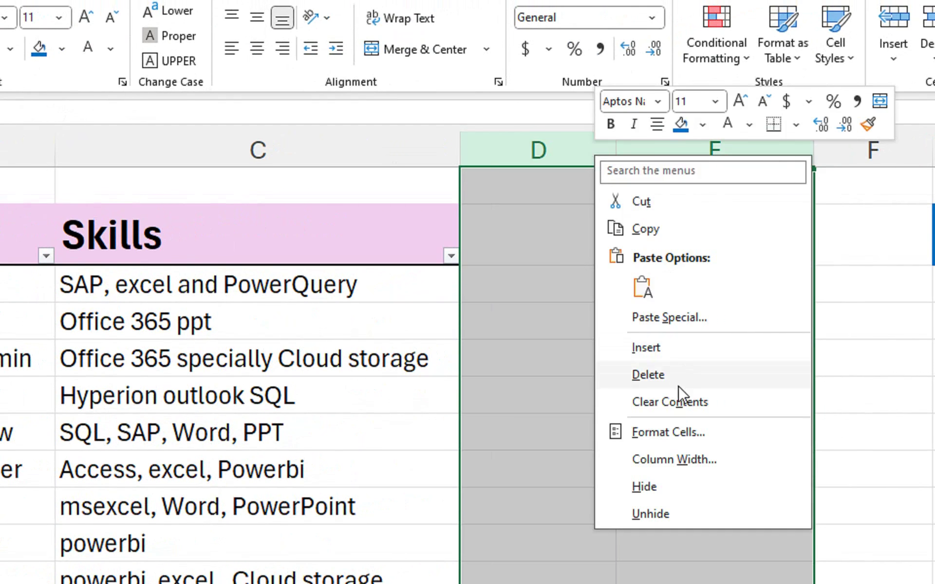
{"action": "left_click", "coordinate": [677, 378]}
Search the Skills entries from C3 downward for every cell containing "excel" and enlarge the results list.
{"action": "left_click", "coordinate": [122, 287]}
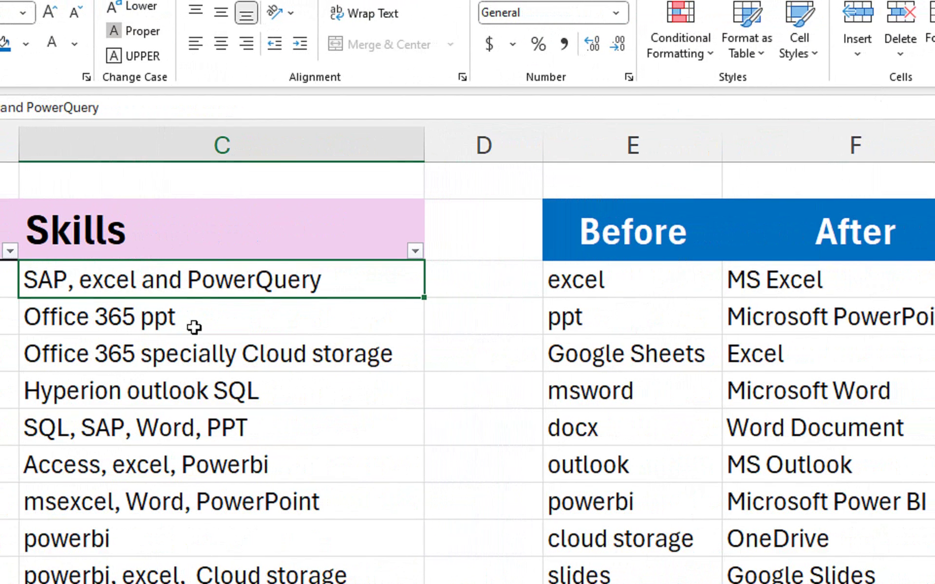
{"action": "left_click", "coordinate": [194, 325]}
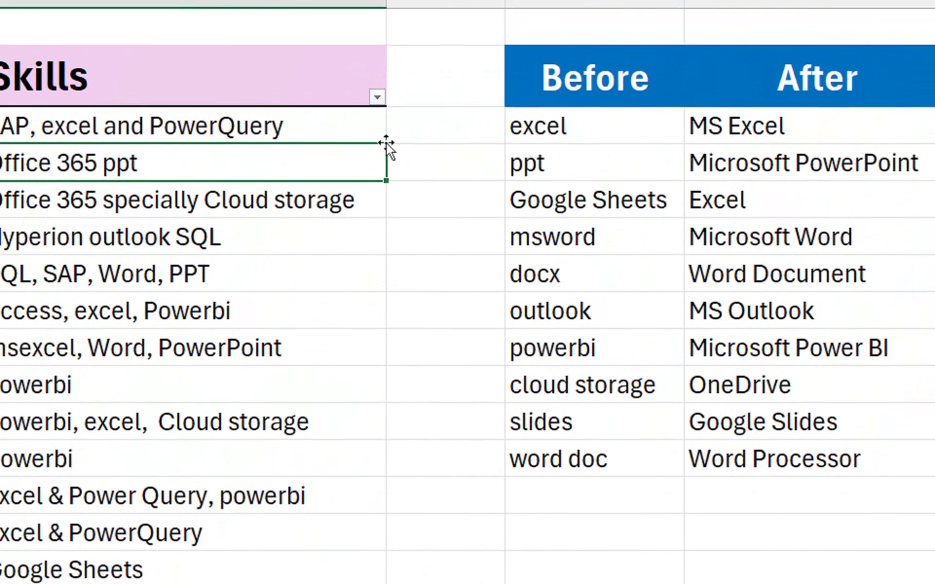
{"action": "left_click", "coordinate": [321, 83]}
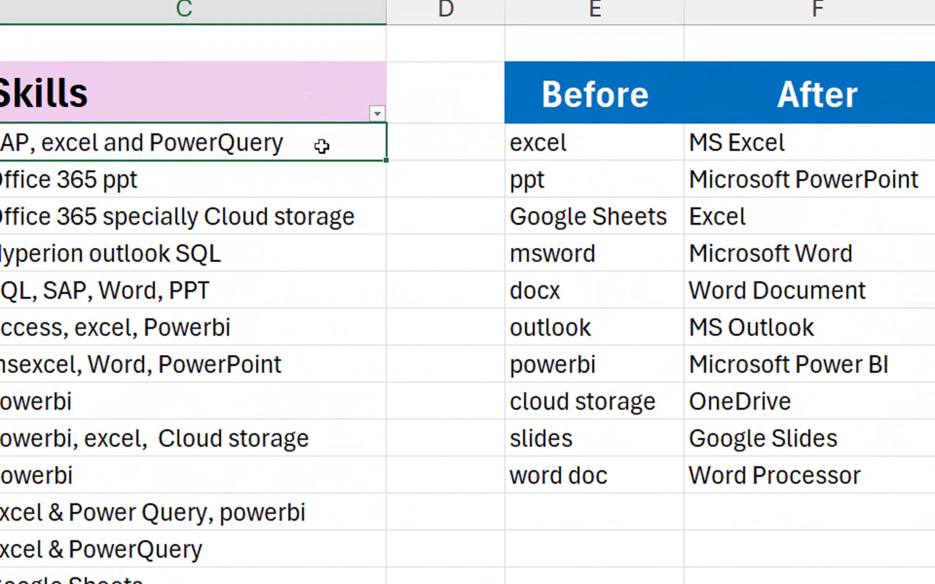
{"action": "key", "text": "ctrl+shift+Down"}
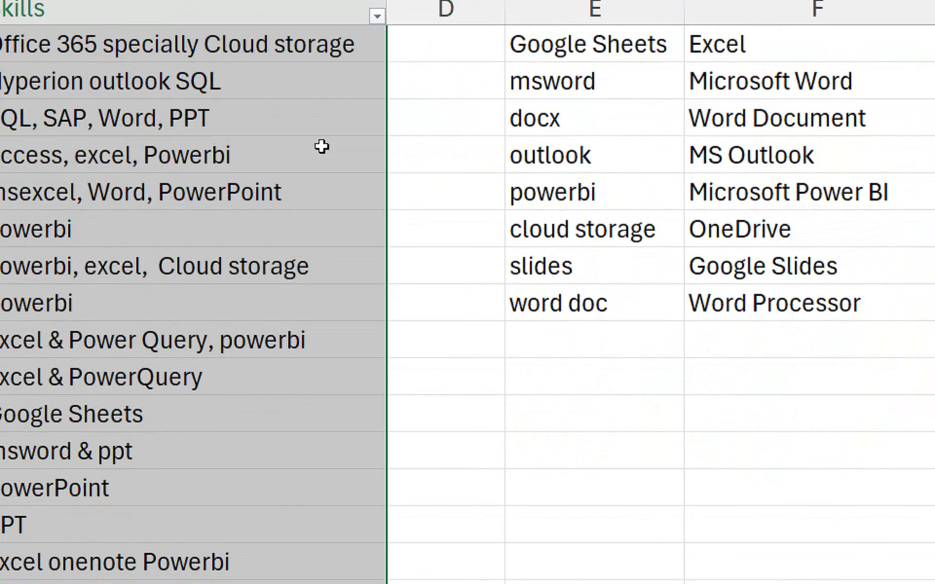
{"action": "key", "text": "ctrl+f"}
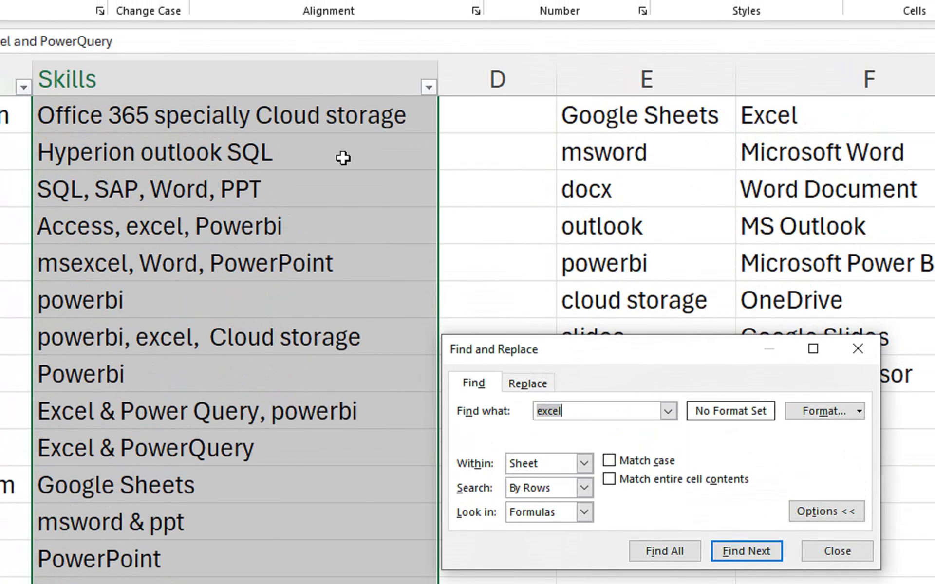
{"action": "left_click", "coordinate": [538, 391]}
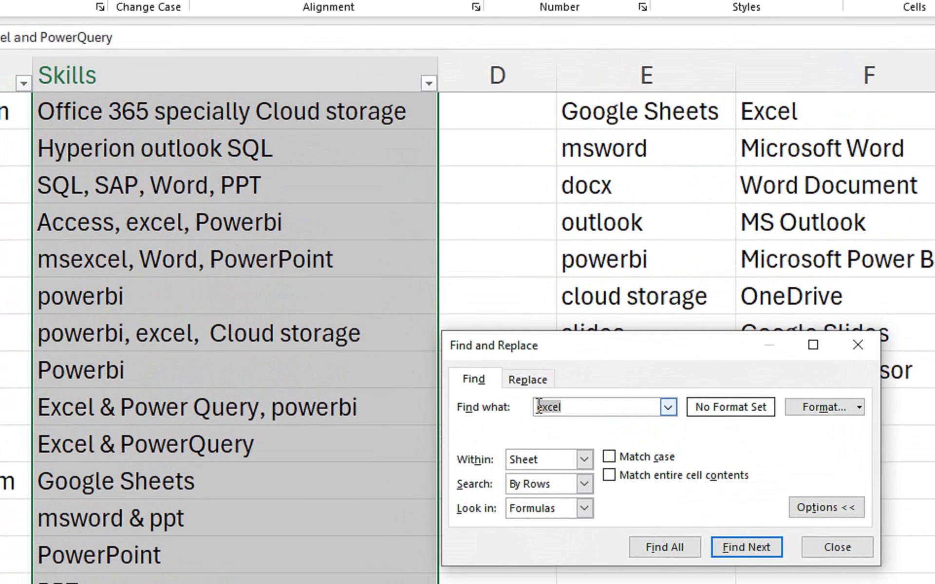
{"action": "left_click", "coordinate": [512, 380]}
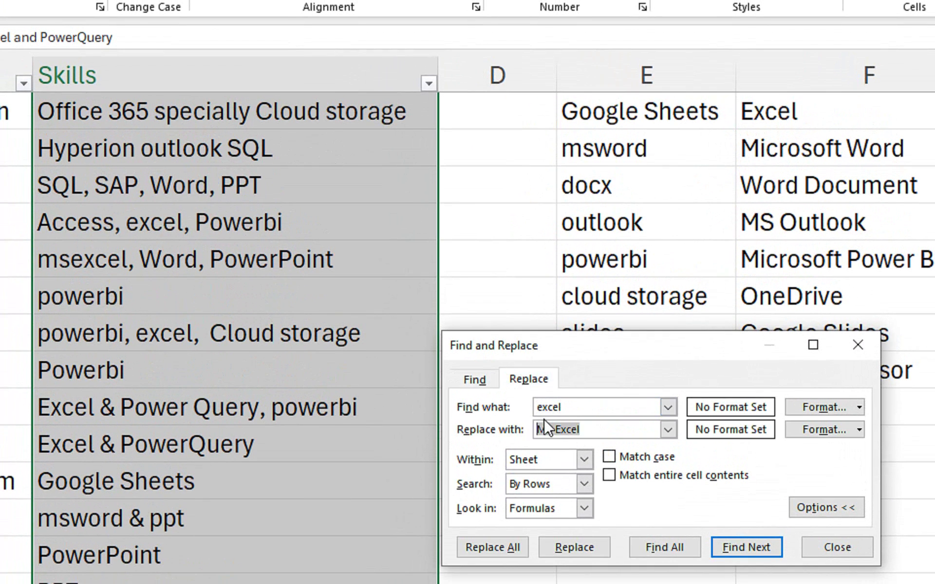
{"action": "left_click", "coordinate": [474, 379]}
{"action": "left_click", "coordinate": [660, 547]}
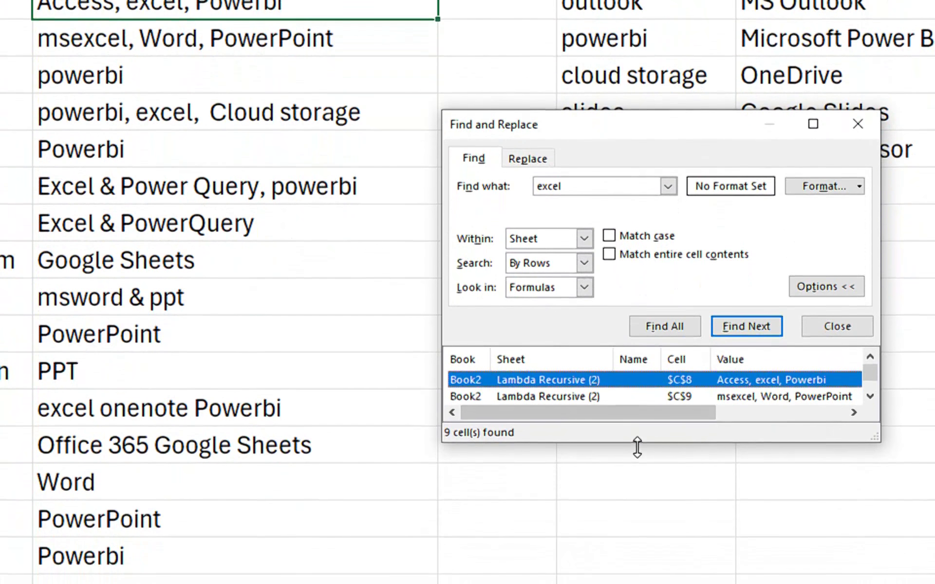
{"action": "left_click_drag", "start_coordinate": [637, 553], "coordinate": [635, 507]}
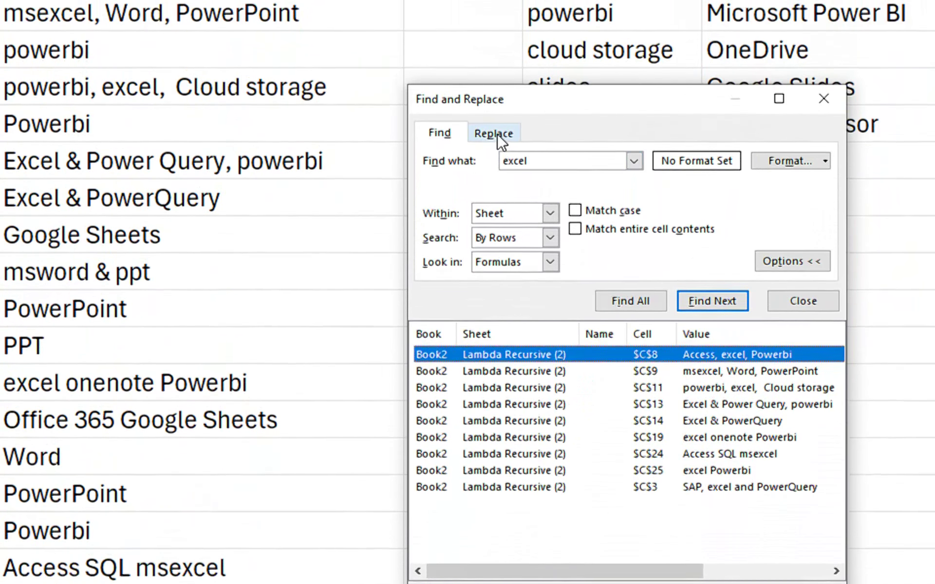
Replace "excel" with "MS Excel" one match at a time in C8, C9 and C11, and close Find and Replace.
{"action": "left_click", "coordinate": [496, 58]}
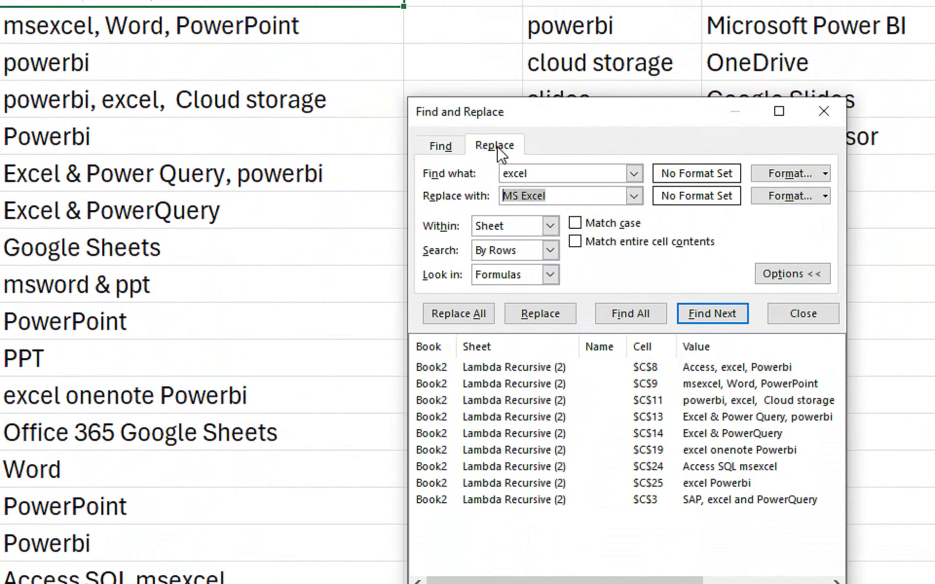
{"action": "left_click", "coordinate": [528, 105]}
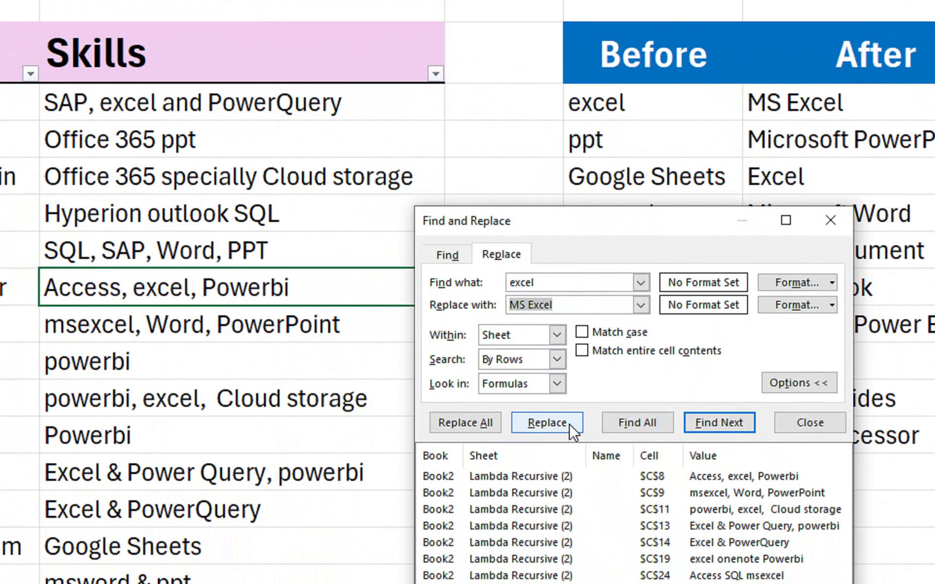
{"action": "left_click", "coordinate": [571, 427]}
{"action": "left_click", "coordinate": [608, 426]}
{"action": "left_click", "coordinate": [609, 427]}
{"action": "left_click_drag", "start_coordinate": [648, 220], "coordinate": [652, 519]}
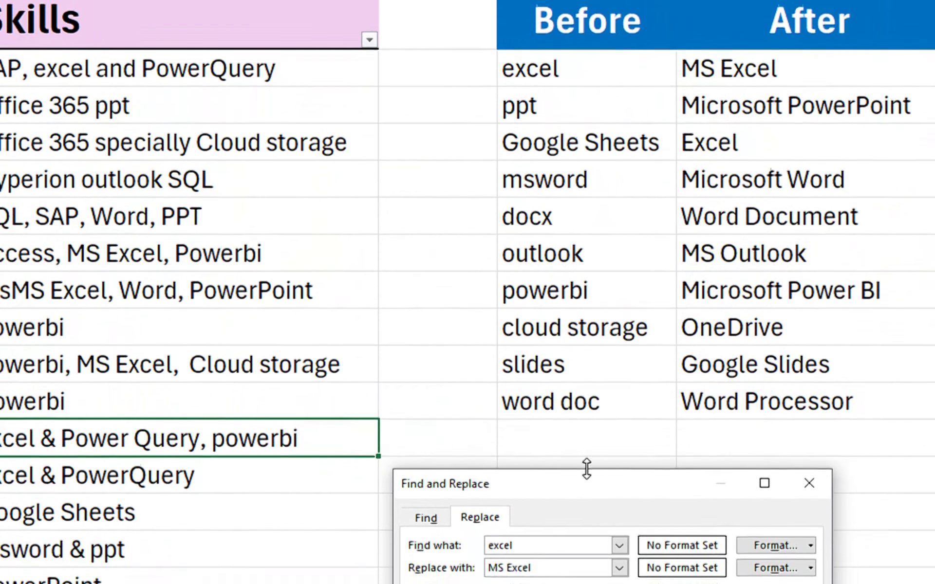
{"action": "left_click_drag", "start_coordinate": [572, 484], "coordinate": [496, 163]}
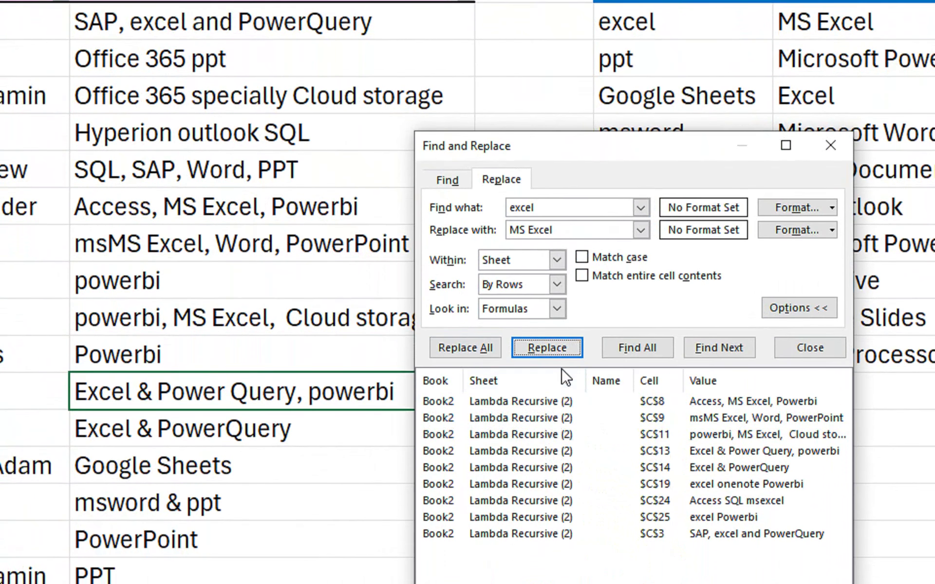
{"action": "key", "text": "Escape"}
Insert a new column D directly after the Skills column.
{"action": "left_click", "coordinate": [560, 134]}
{"action": "right_click", "coordinate": [569, 143]}
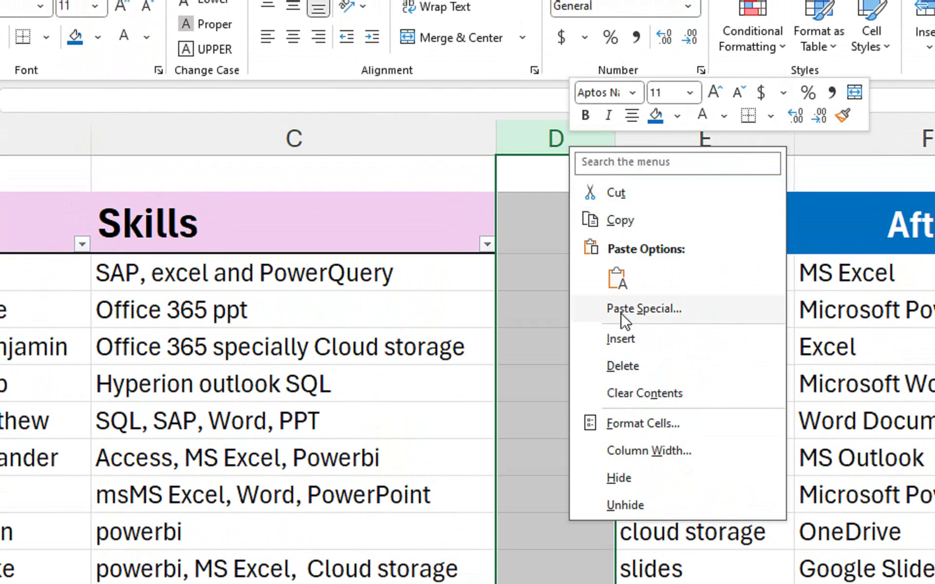
{"action": "left_click", "coordinate": [619, 340]}
{"action": "left_click", "coordinate": [610, 281]}
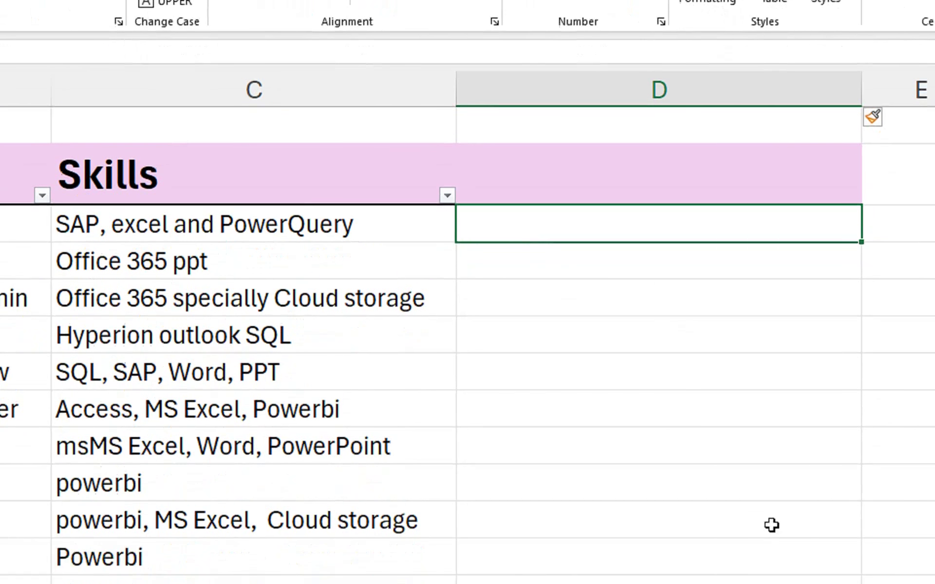
Enter the formula =SUBSTITUTE(C3,F3,G3) in D14 and review its arguments.
{"action": "left_click", "coordinate": [610, 438]}
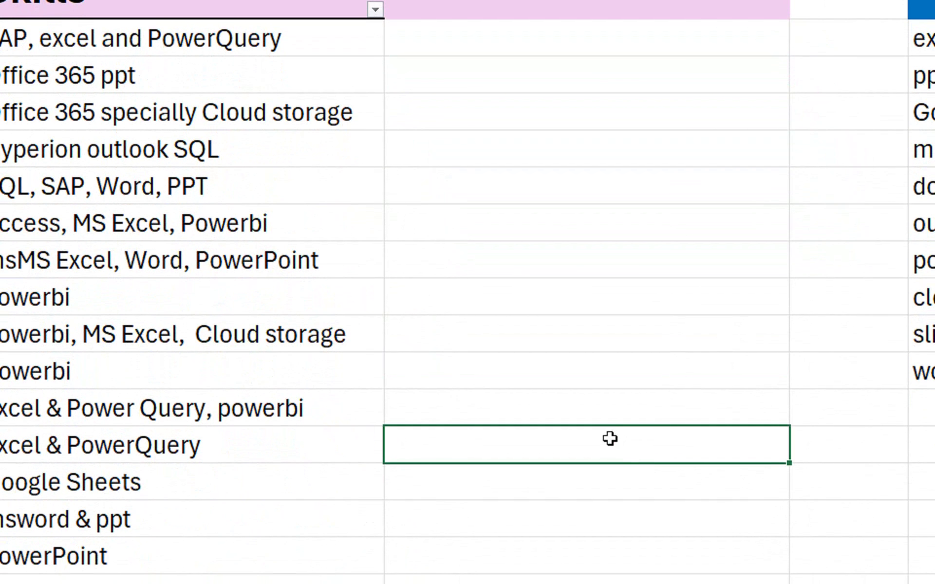
{"action": "type", "text": "=sub"}
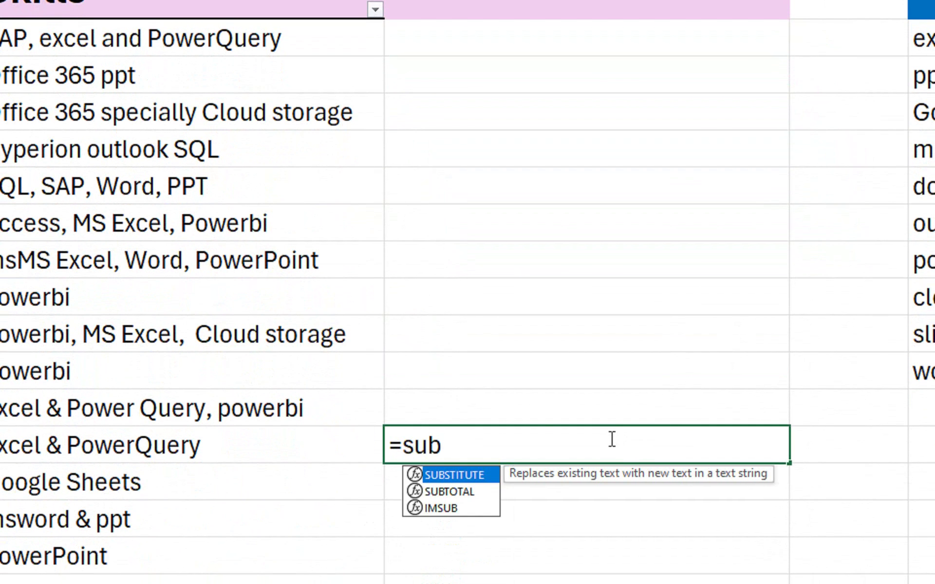
{"action": "key", "text": "Tab"}
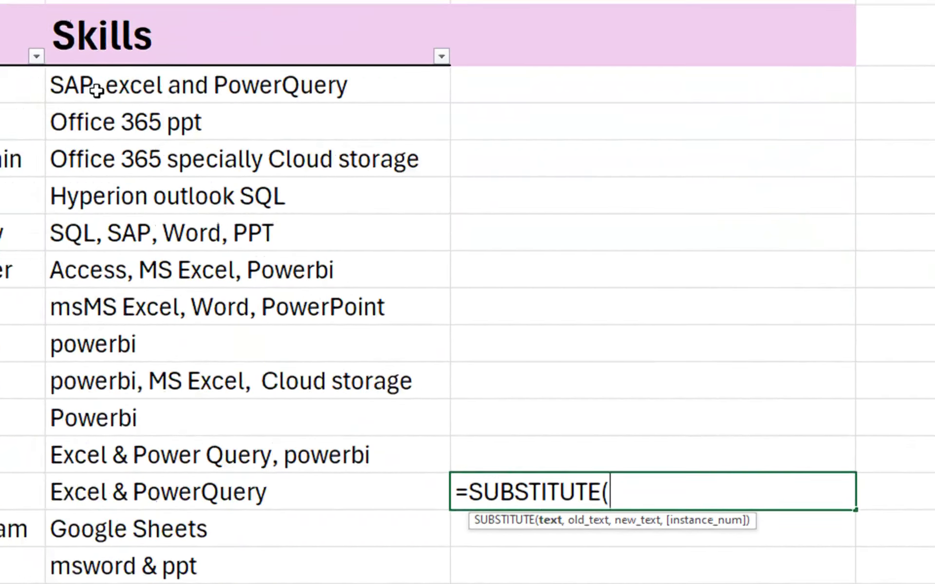
{"action": "type", "text": "C3,F3,G3"}
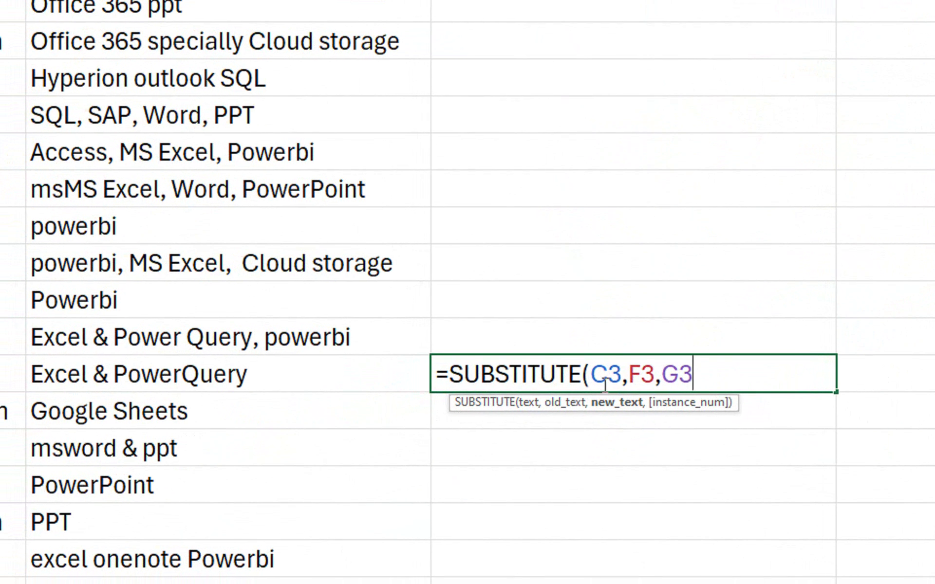
{"action": "type", "text": ")"}
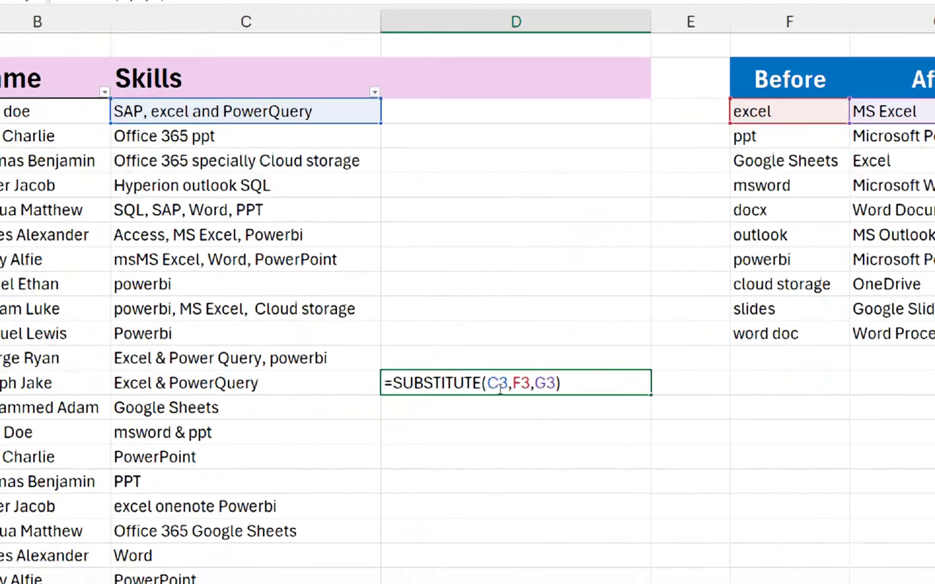
{"action": "key", "text": "Return"}
{"action": "double_click", "coordinate": [401, 383]}
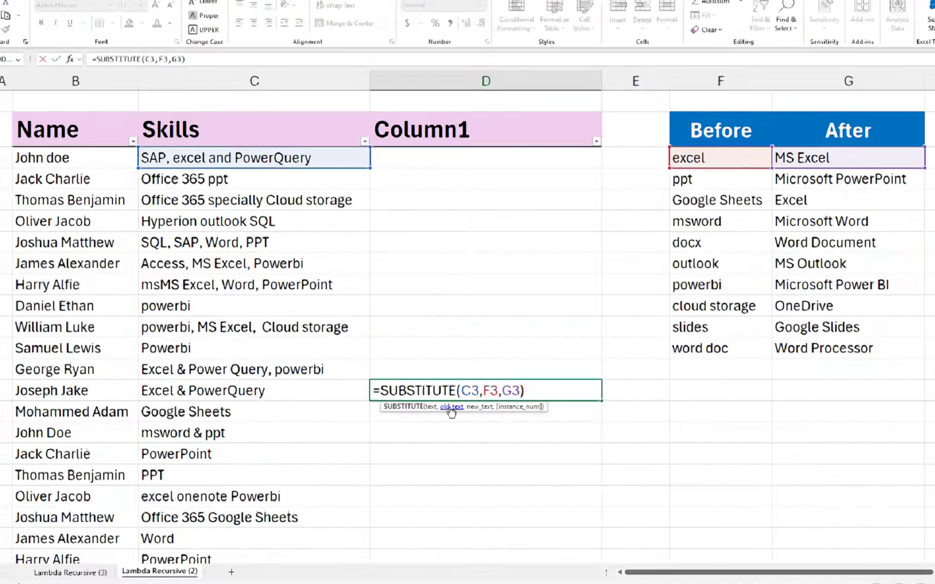
{"action": "key", "text": "Return"}
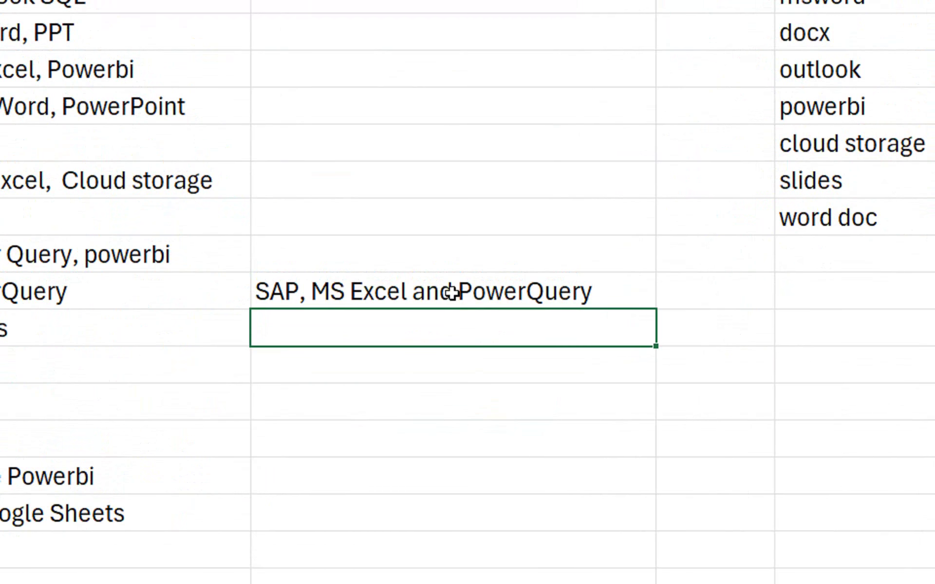
Move the SUBSTITUTE formula from D14 to D3 and fill it down the column beside the skills.
{"action": "left_click", "coordinate": [358, 276]}
{"action": "left_click_drag", "start_coordinate": [358, 273], "coordinate": [348, 46]}
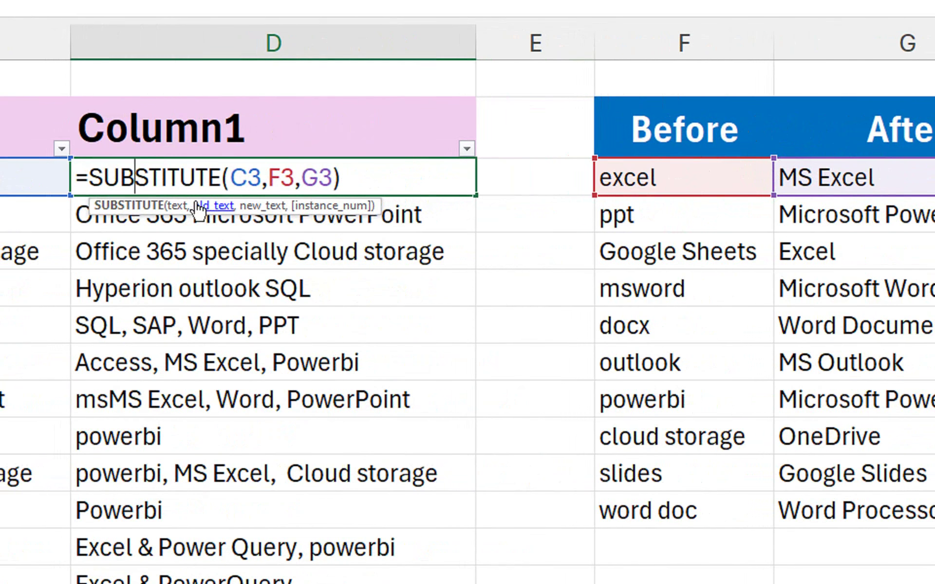
Examine which cells the SUBSTITUTE formulas in D3, D4 and D13 refer to.
{"action": "key", "text": "Return"}
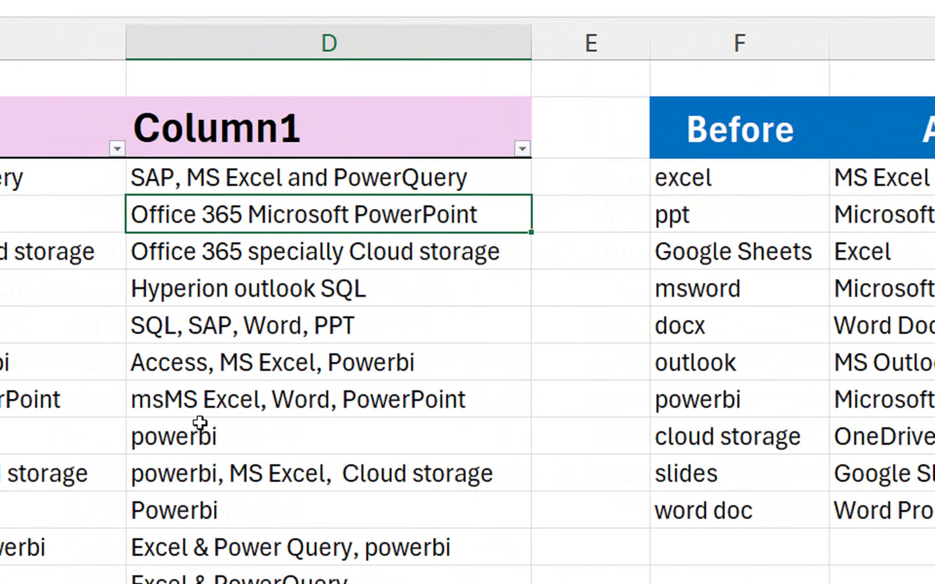
{"action": "key", "text": "F2"}
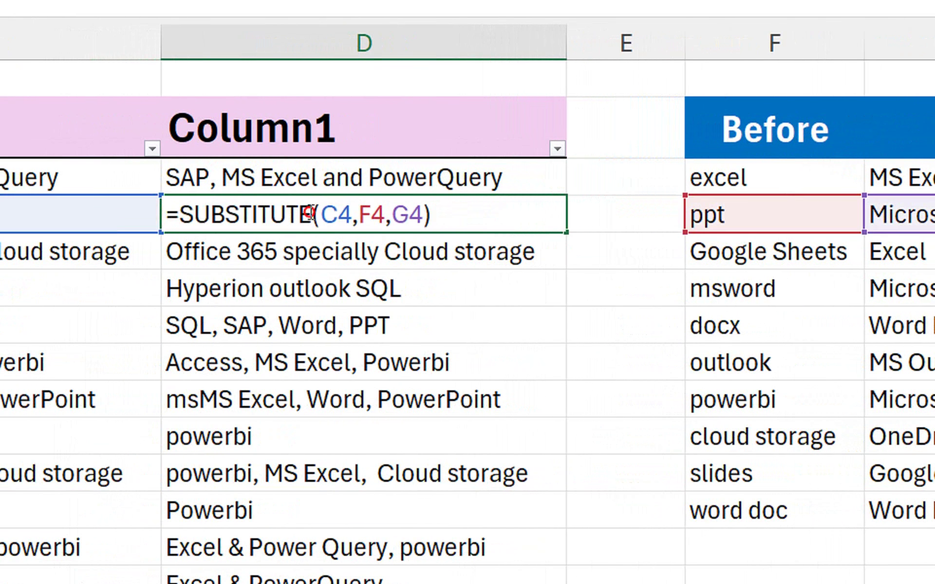
{"action": "key", "text": "Return"}
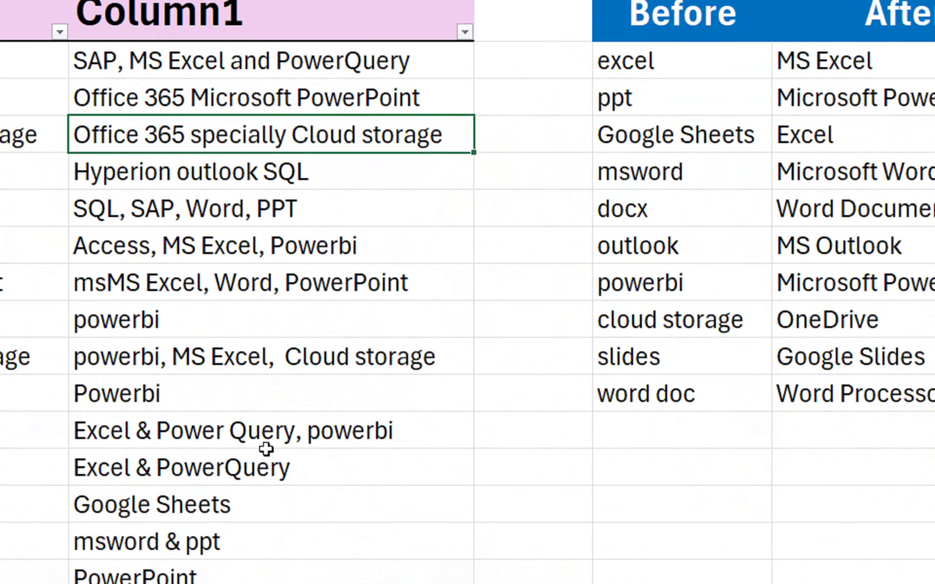
{"action": "double_click", "coordinate": [271, 431]}
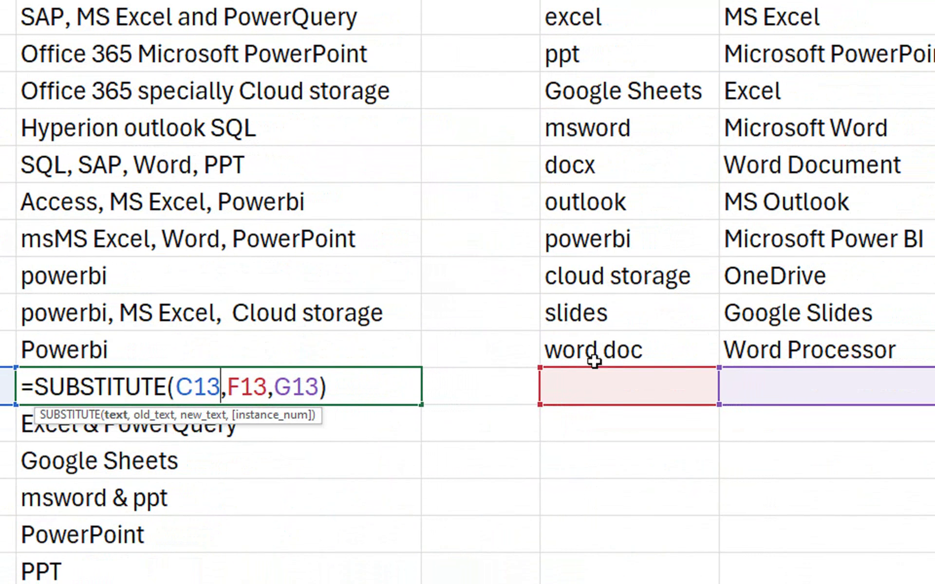
{"action": "key", "text": "Return"}
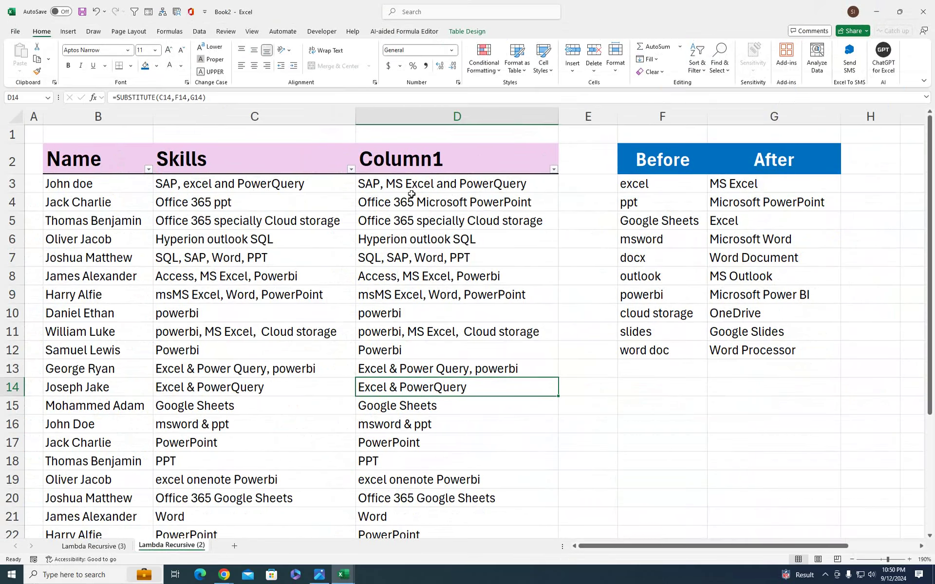